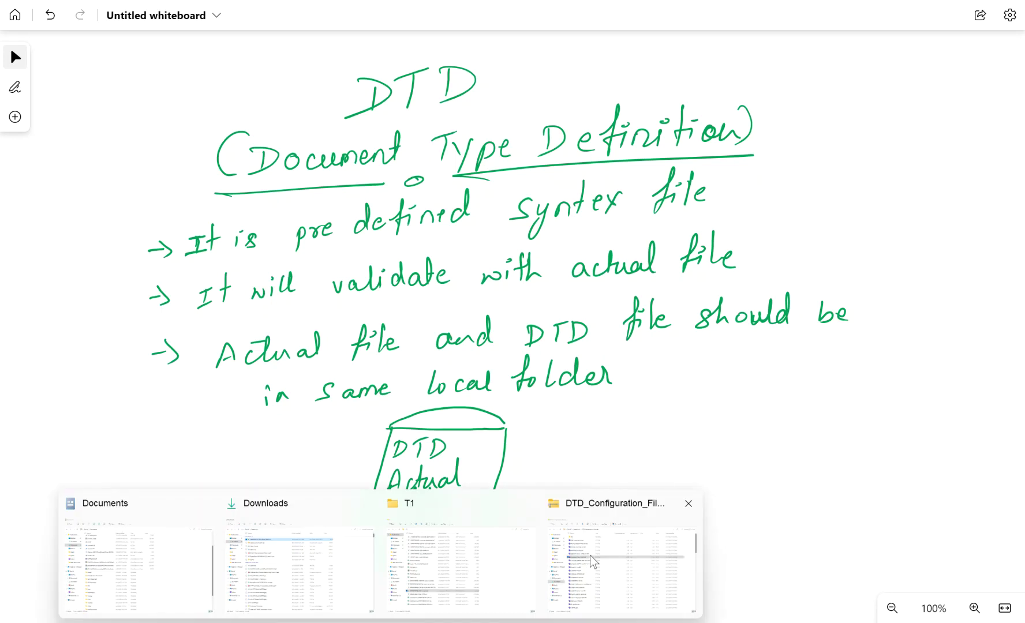
Bring up the DTD_Configuration_Files.zip archive of SuccessFactors DTD files in File Explorer.
click(592, 561)
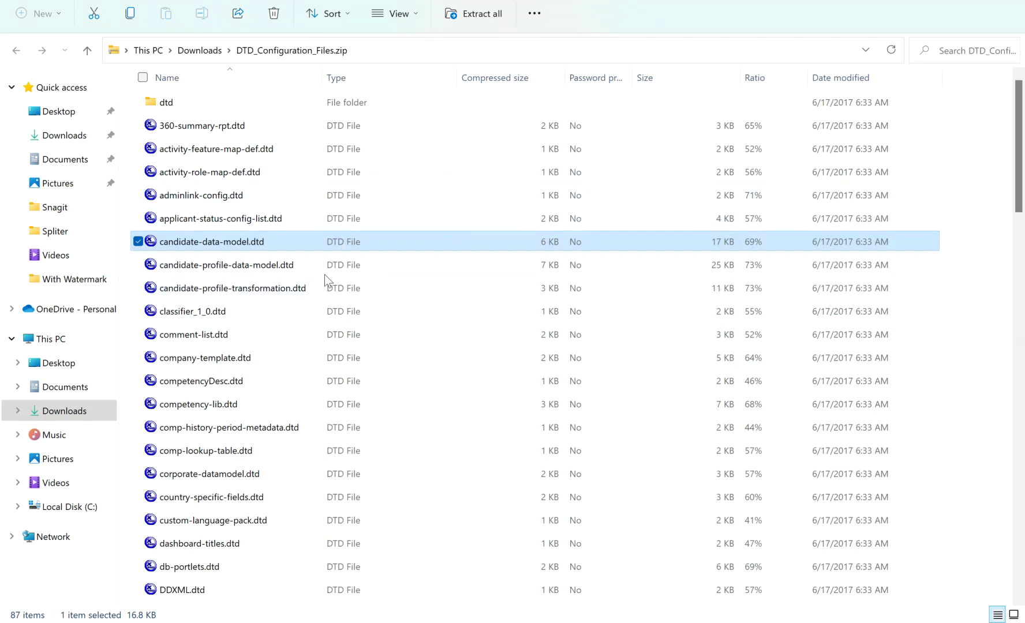
scroll(293, 306, down, 2)
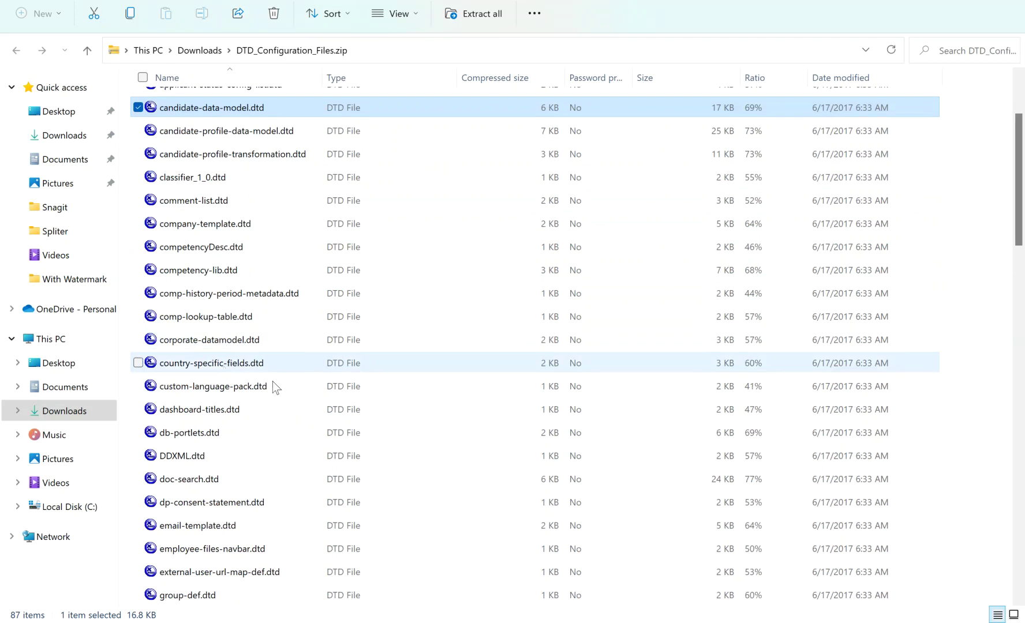
scroll(272, 381, down, 2)
scroll(273, 381, down, 2)
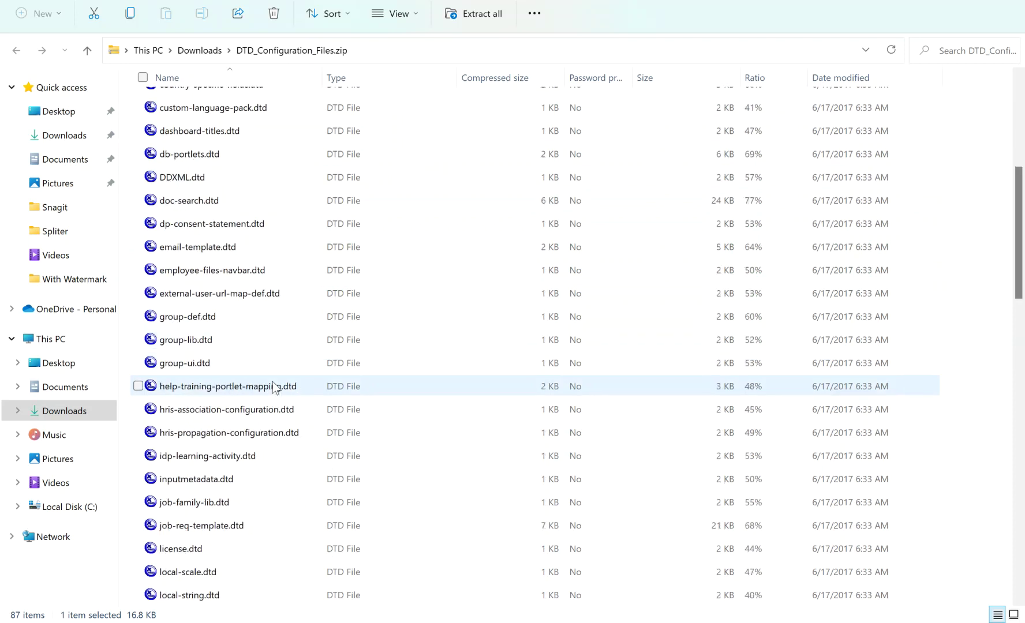
scroll(273, 381, down, 3)
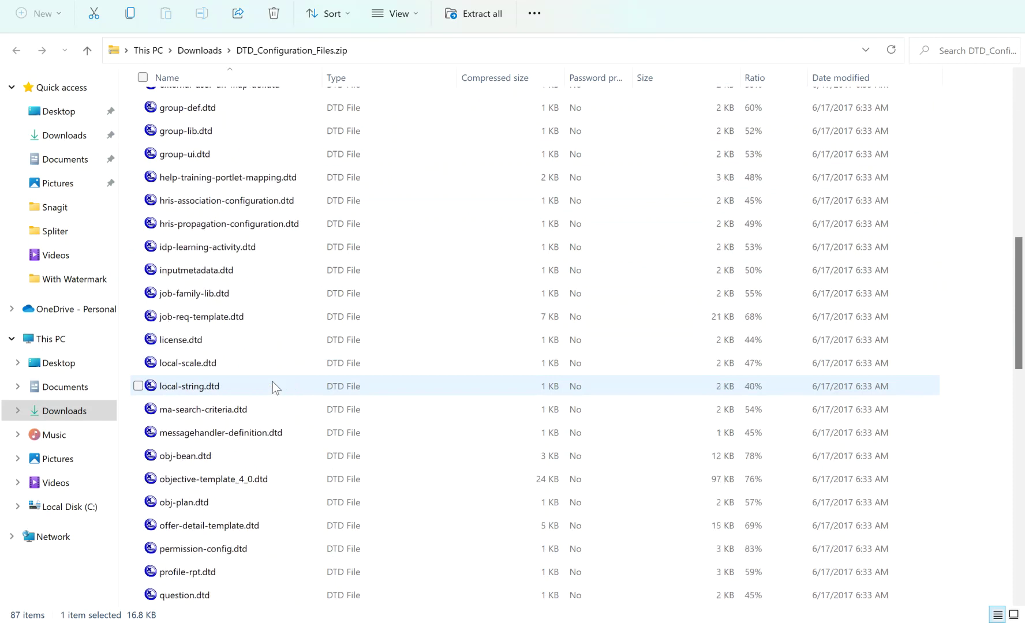
scroll(272, 381, down, 2)
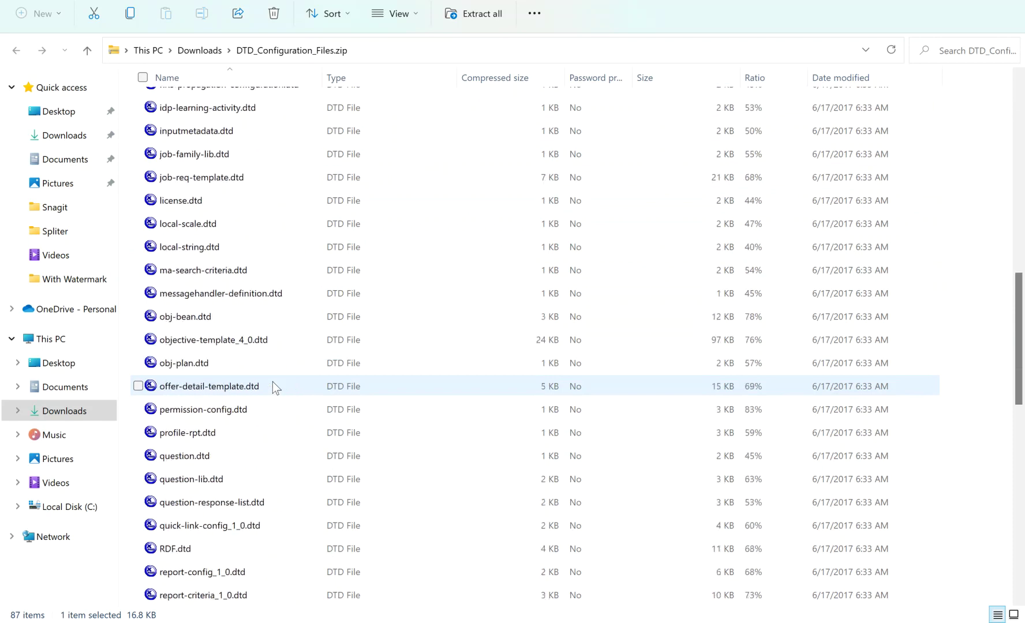
scroll(273, 381, down, 4)
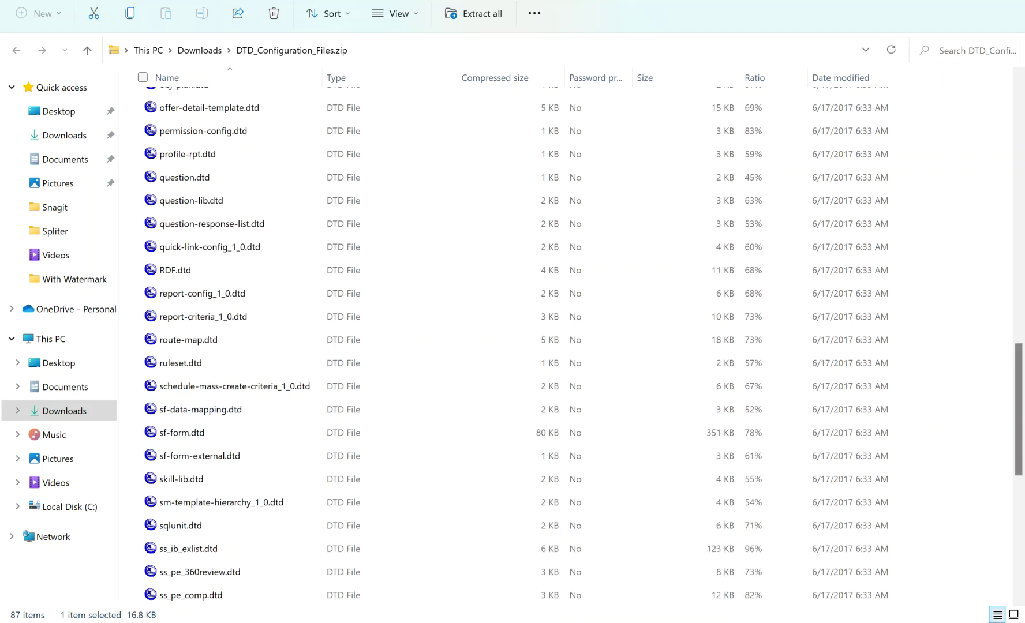
In sf-form.dtd, highlight hris-field's required attribute (true, default false) and visibility default 'both'.
mouse_move(642, 603)
click(626, 553)
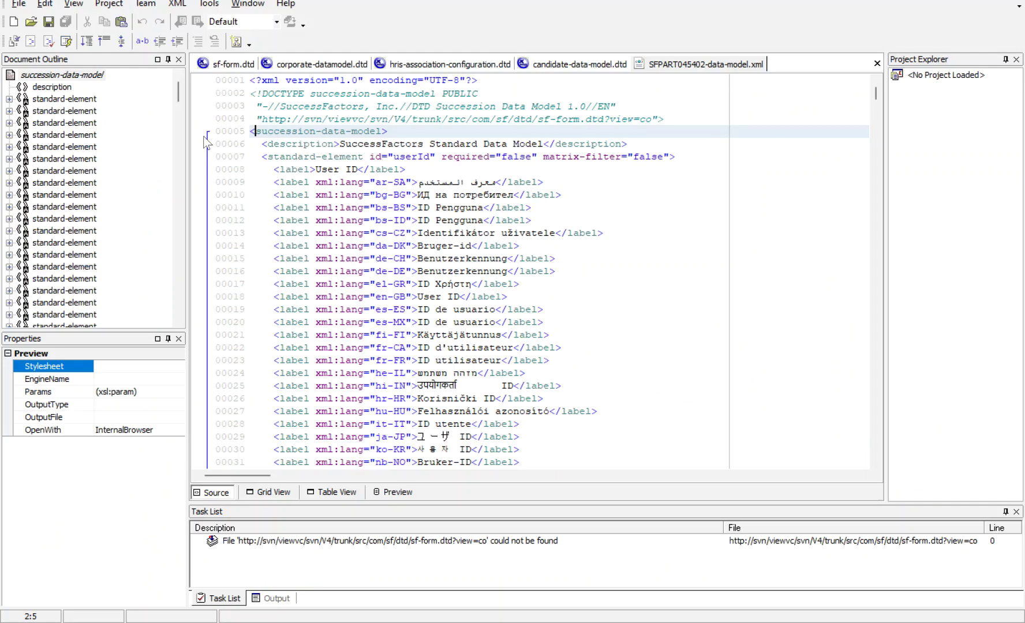
click(238, 66)
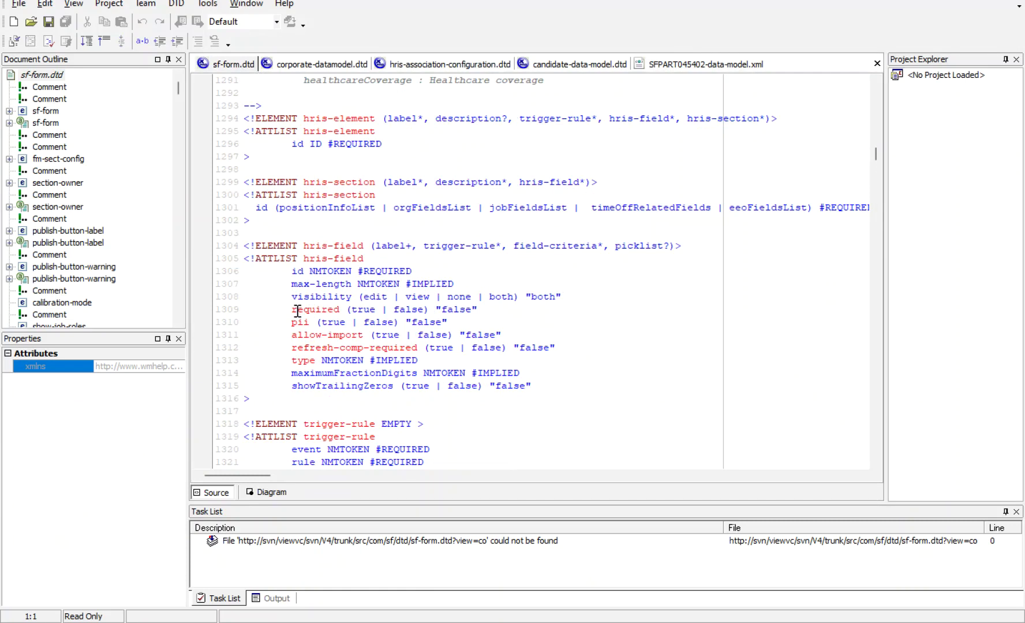
drag(292, 311, 332, 311)
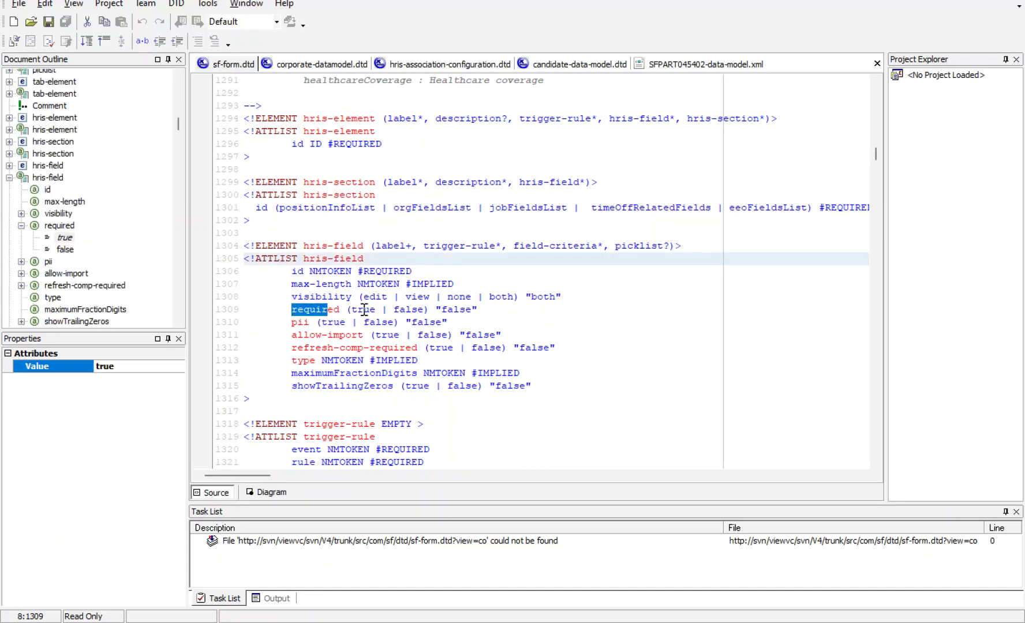
drag(351, 310, 376, 310)
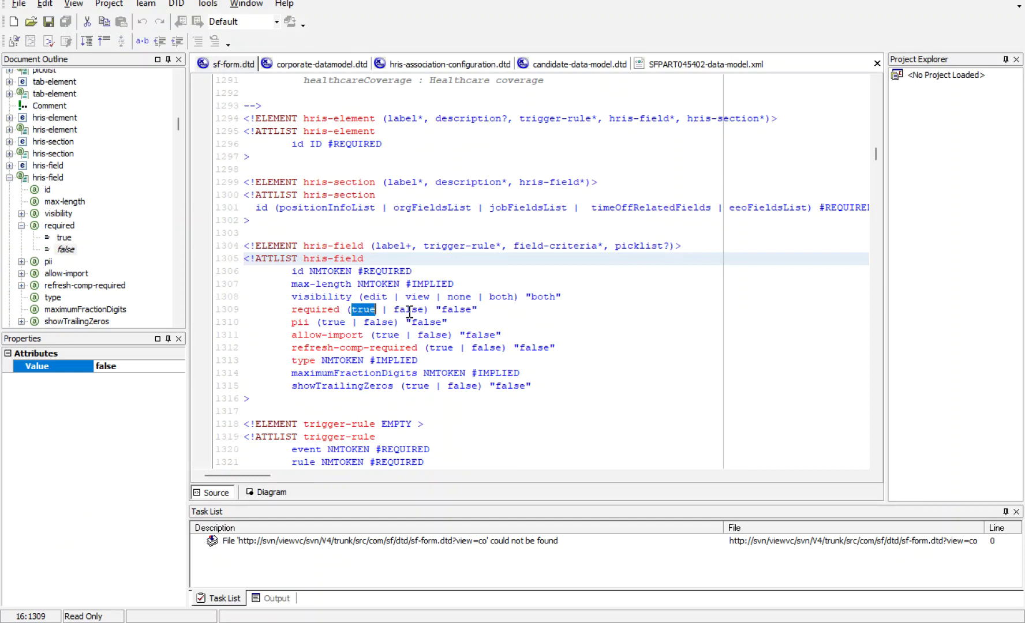
drag(445, 310, 460, 310)
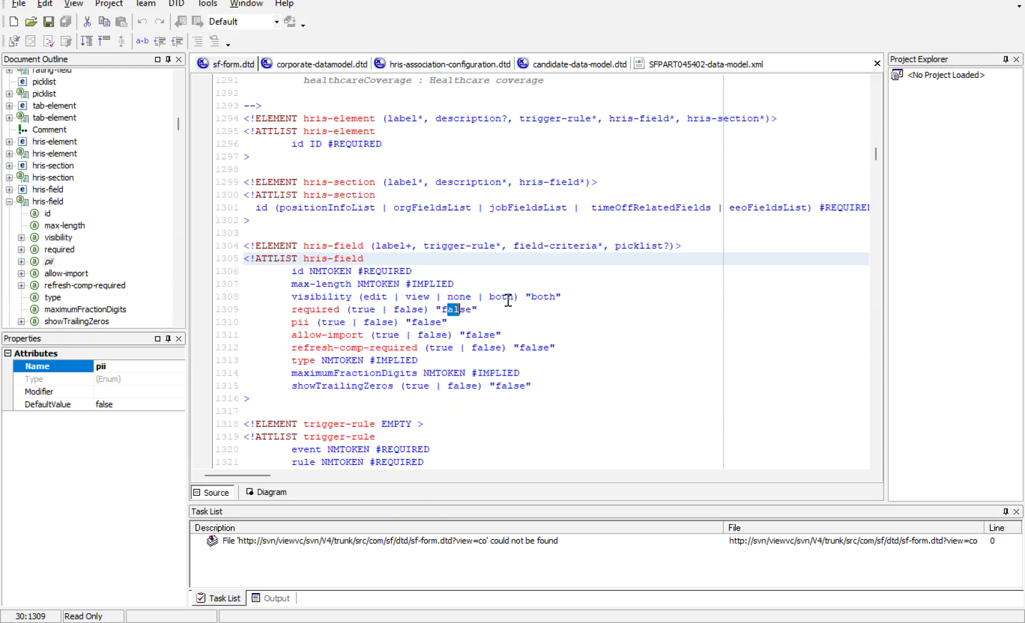
click(539, 297)
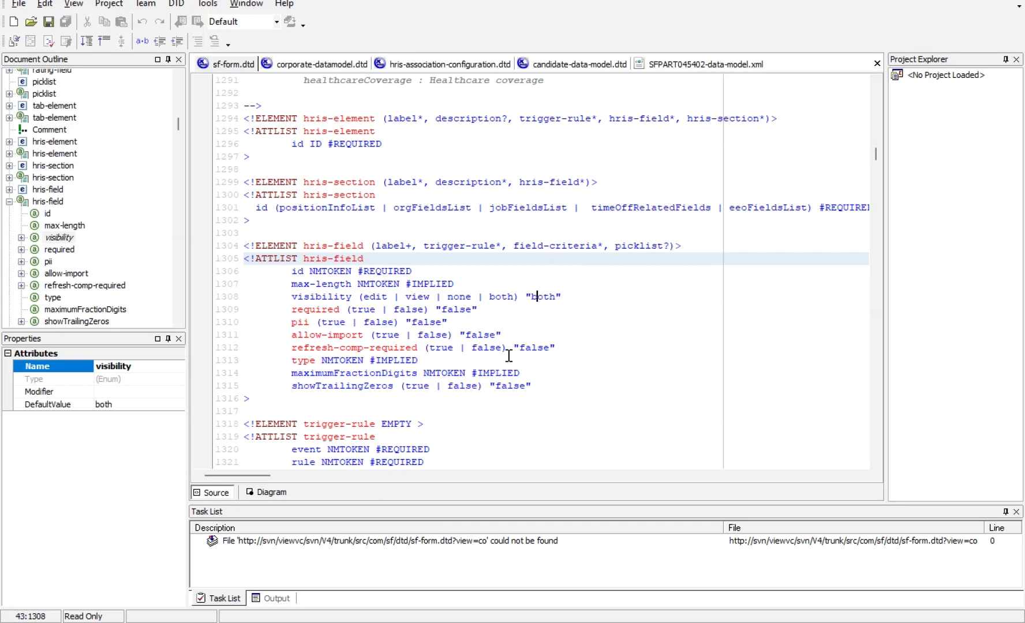
click(463, 621)
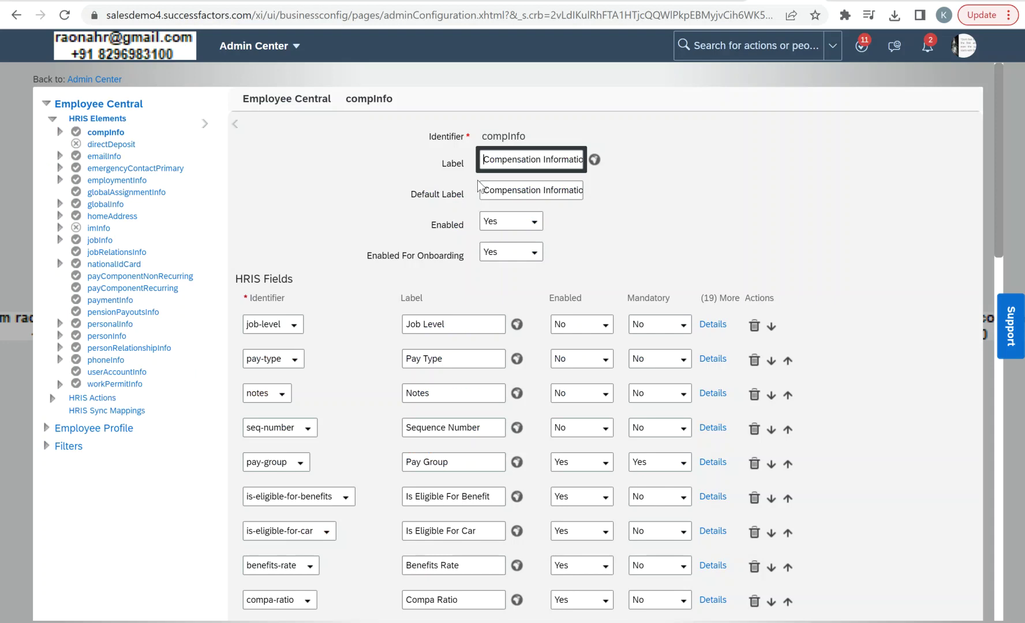
Inspect the job-level field's Details, keeping Visibility Edit and reviewing the Masked options.
click(713, 324)
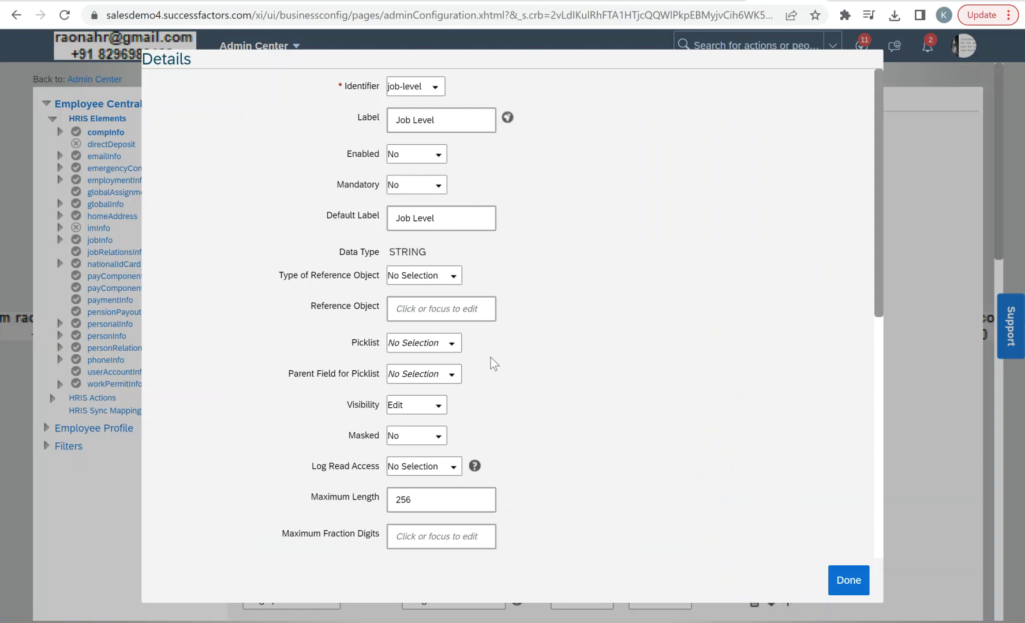
click(437, 409)
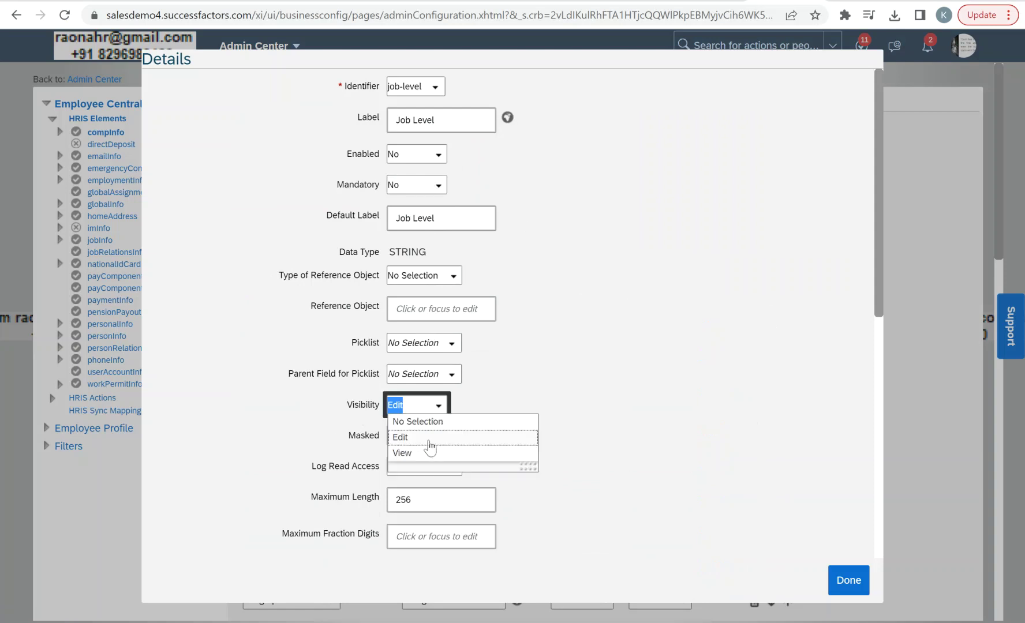
click(547, 390)
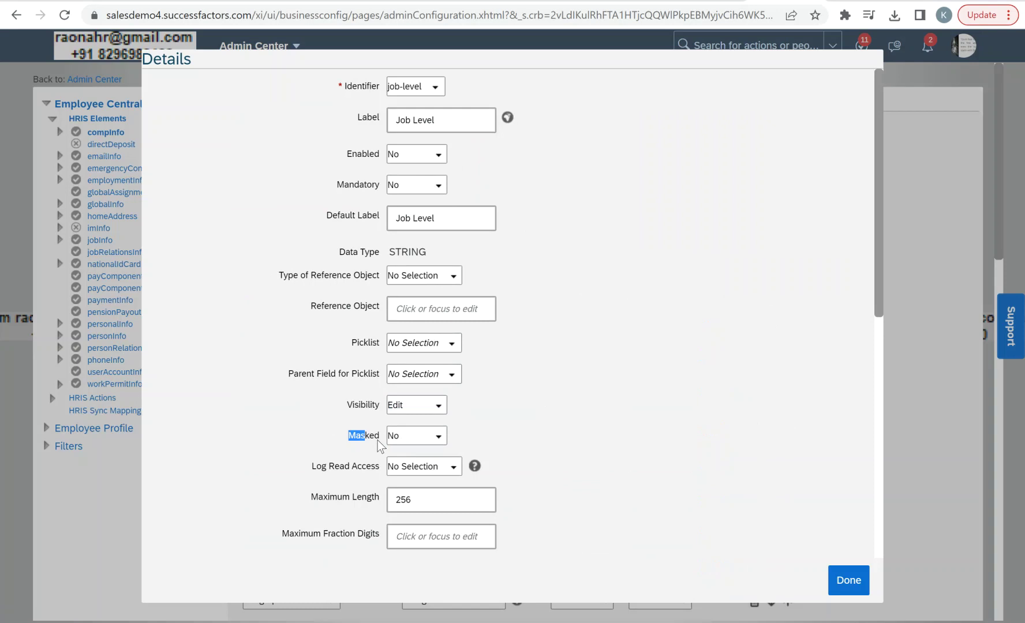
click(435, 438)
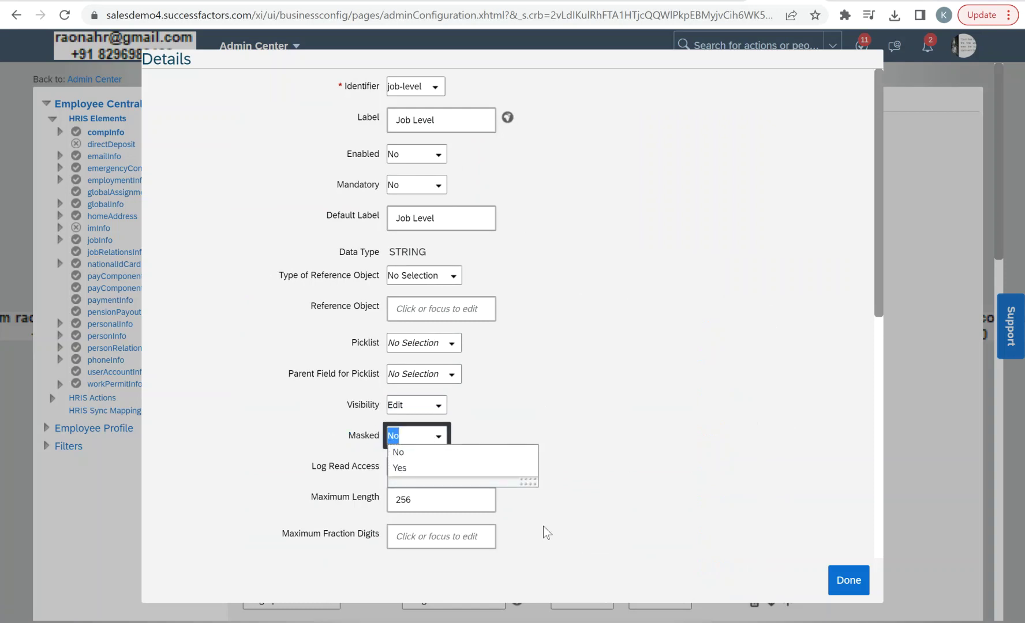
mouse_move(644, 622)
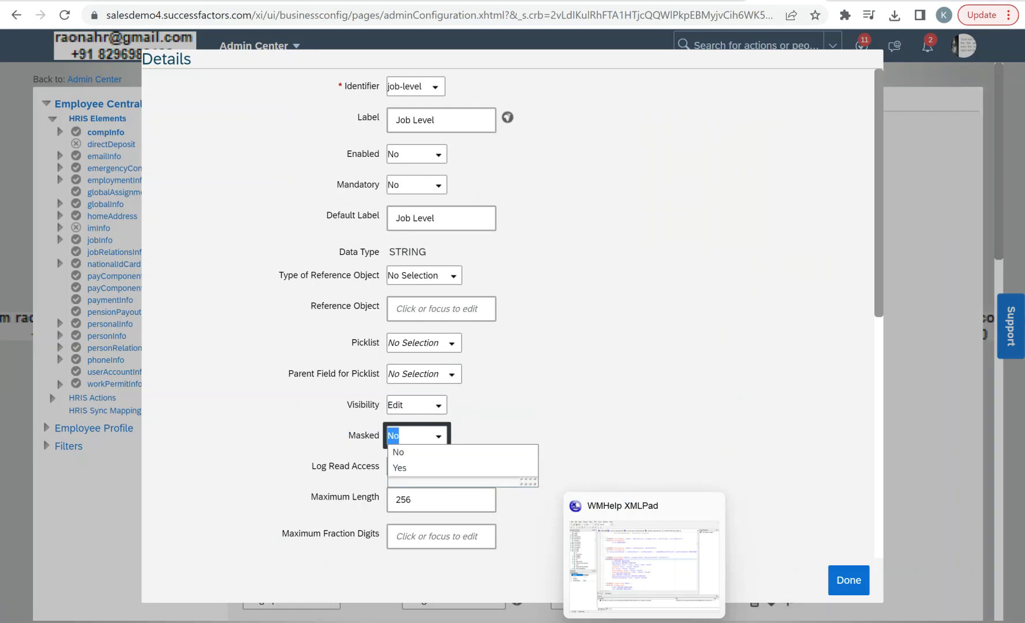
Highlight hris-field's allow-import attribute in sf-form.dtd, then return to the job-level Details dialog.
click(640, 552)
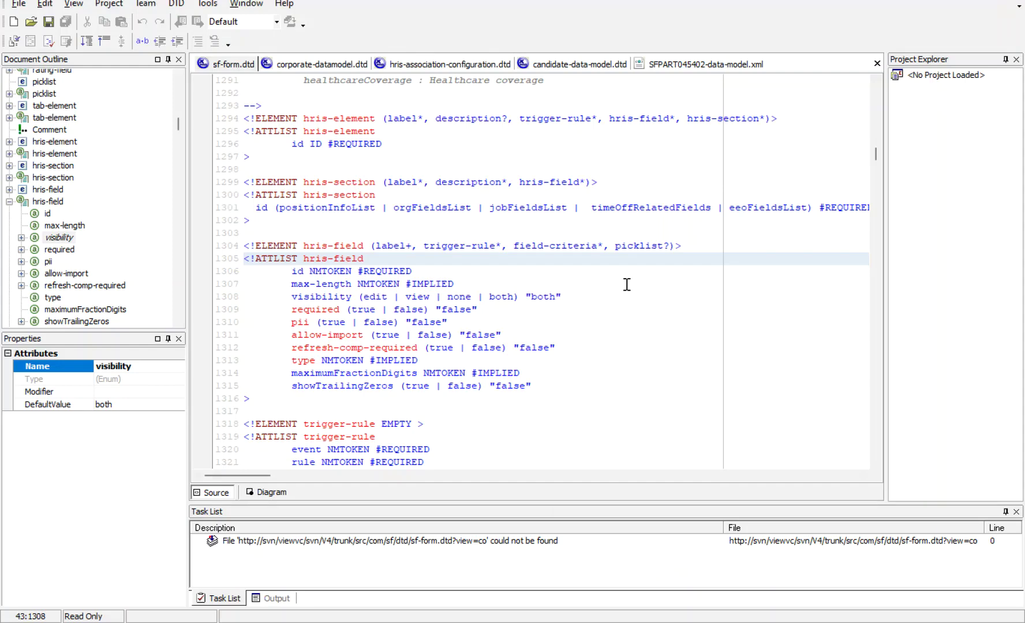
scroll(628, 295, down, 1)
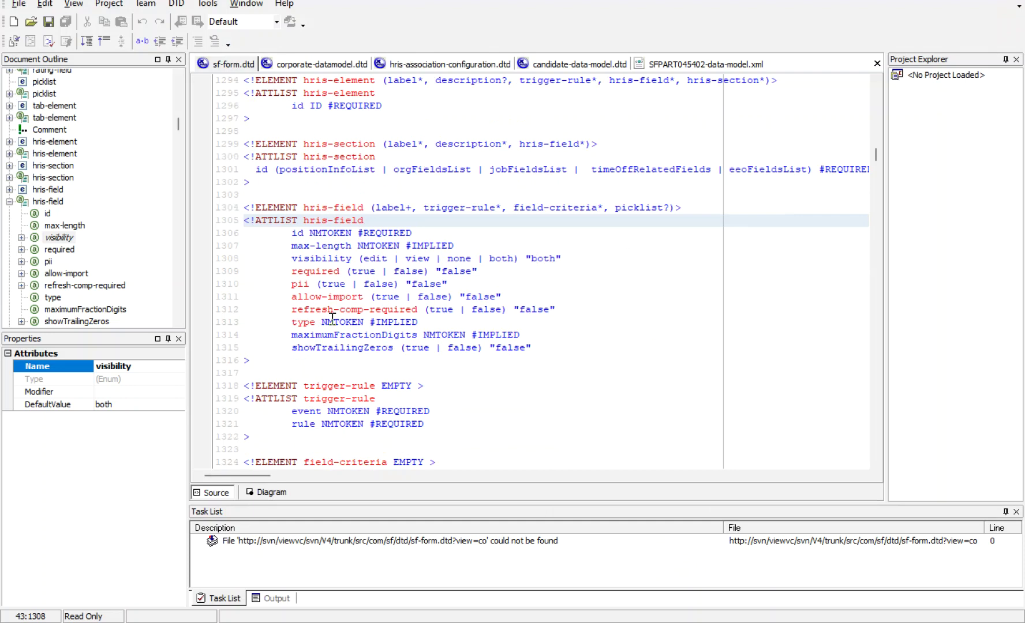
drag(292, 297, 357, 299)
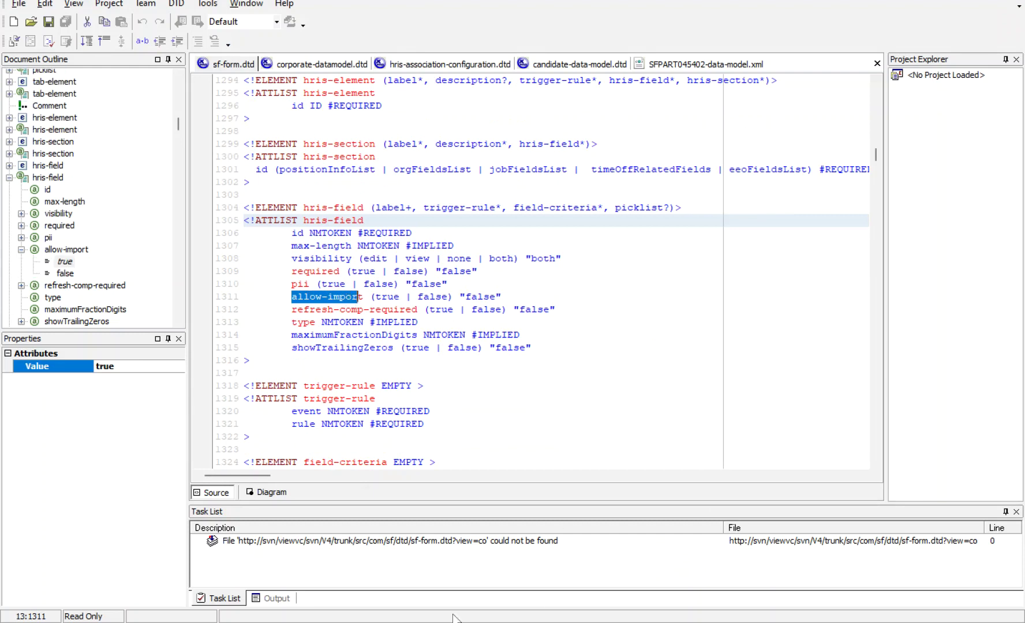
mouse_move(452, 619)
click(444, 585)
scroll(493, 383, down, 3)
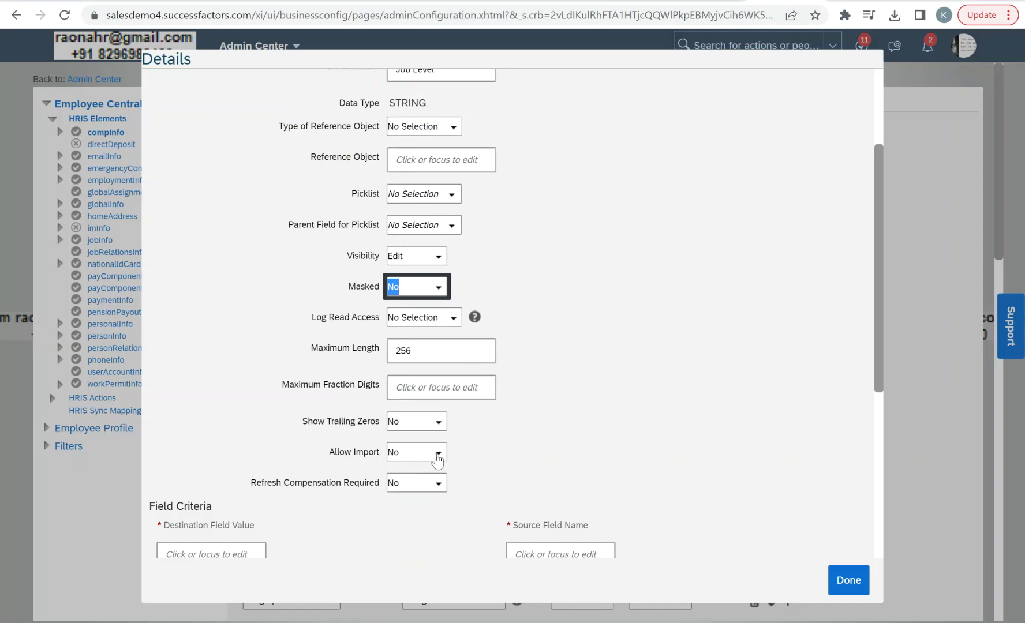
Show the Allow Import choices for the Job Level field, leaving it at No.
click(436, 455)
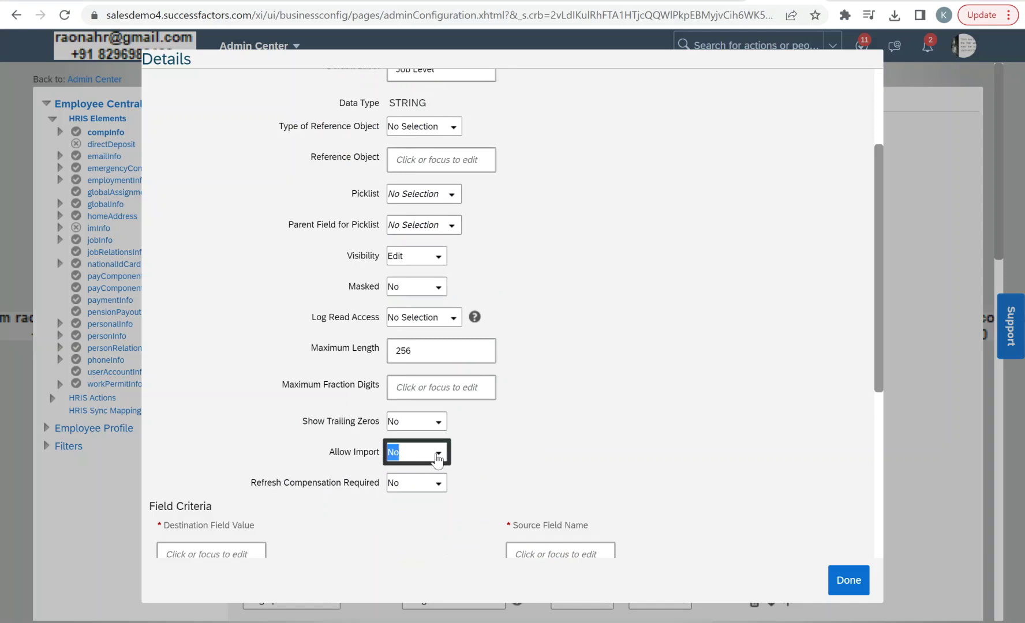
click(437, 456)
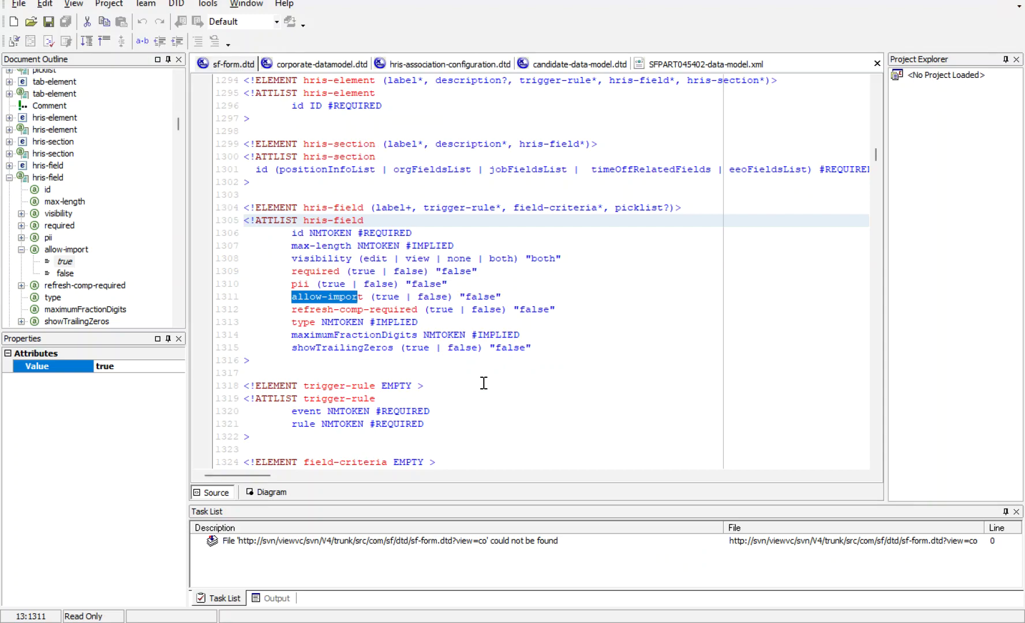
Highlight the ONE_TO_ONE multiplicity value in corporate-datamodel.dtd, then open the SFPART045402 data model XML.
click(316, 68)
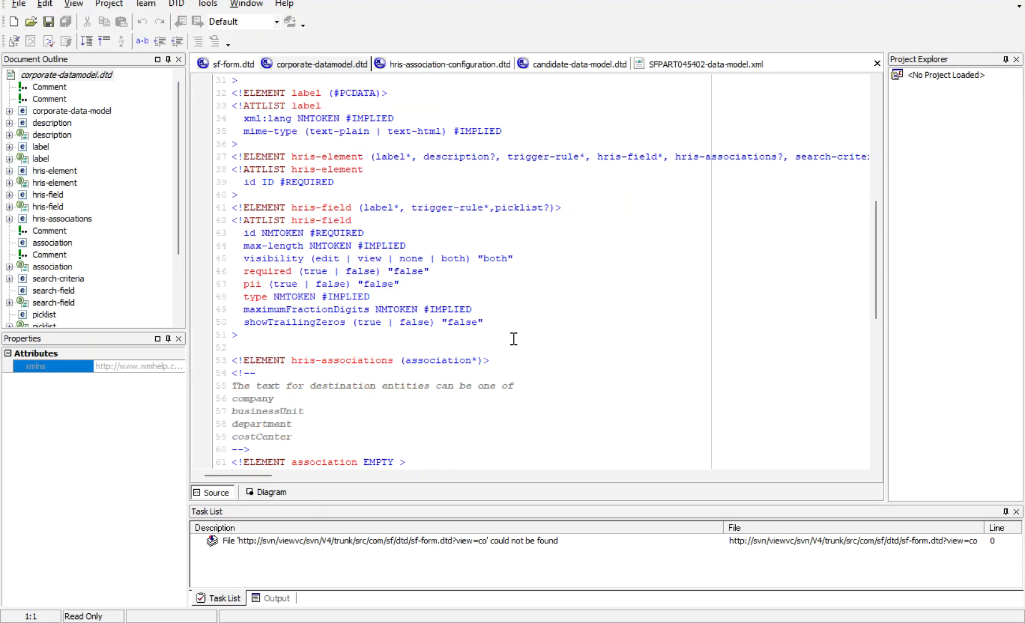
scroll(498, 367, down, 2)
scroll(498, 367, down, 4)
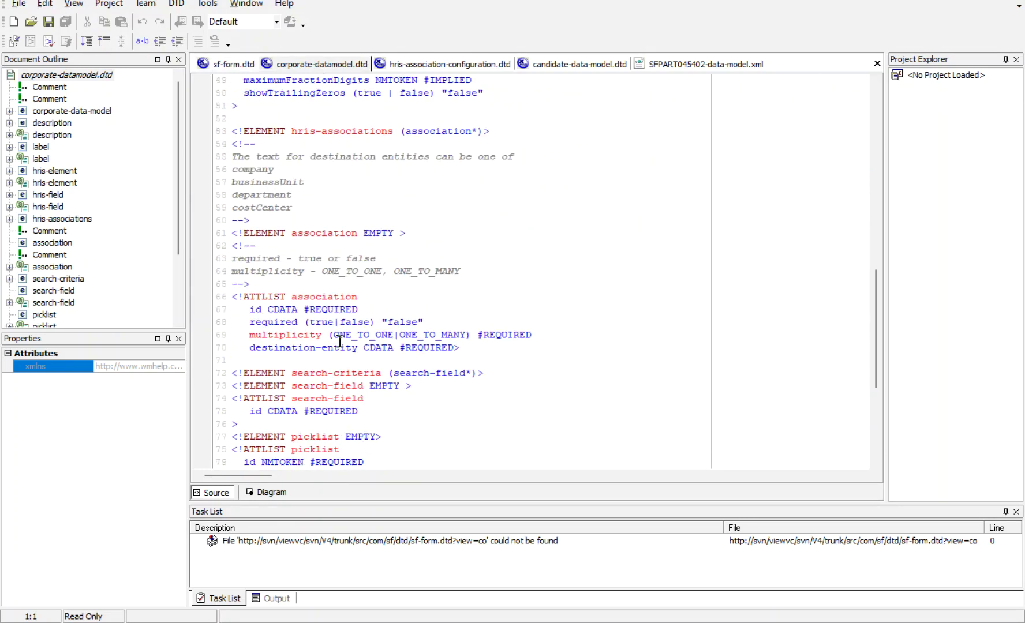
drag(339, 334, 387, 336)
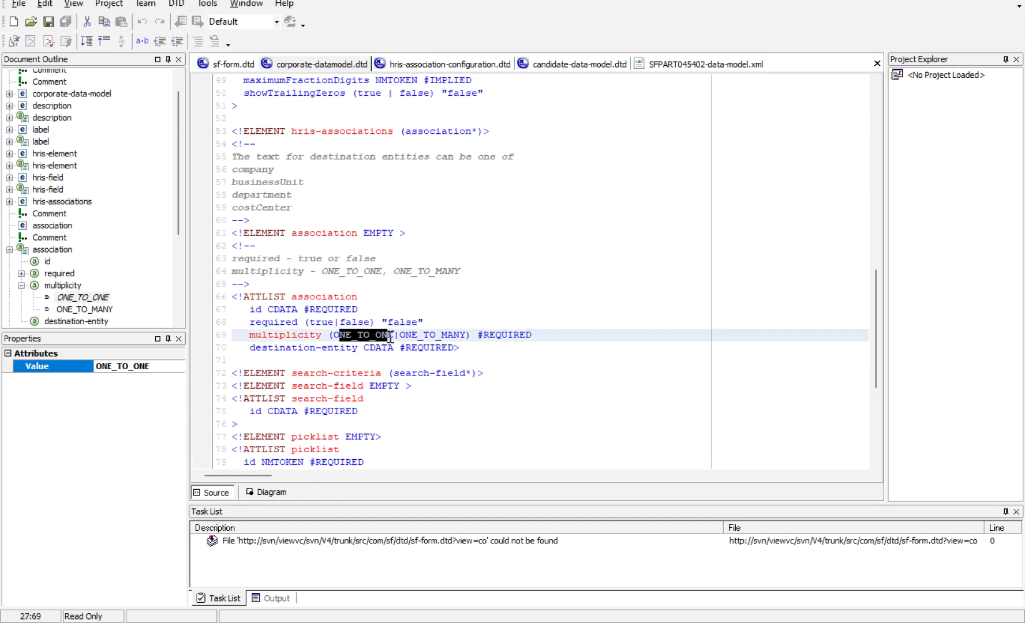
click(337, 339)
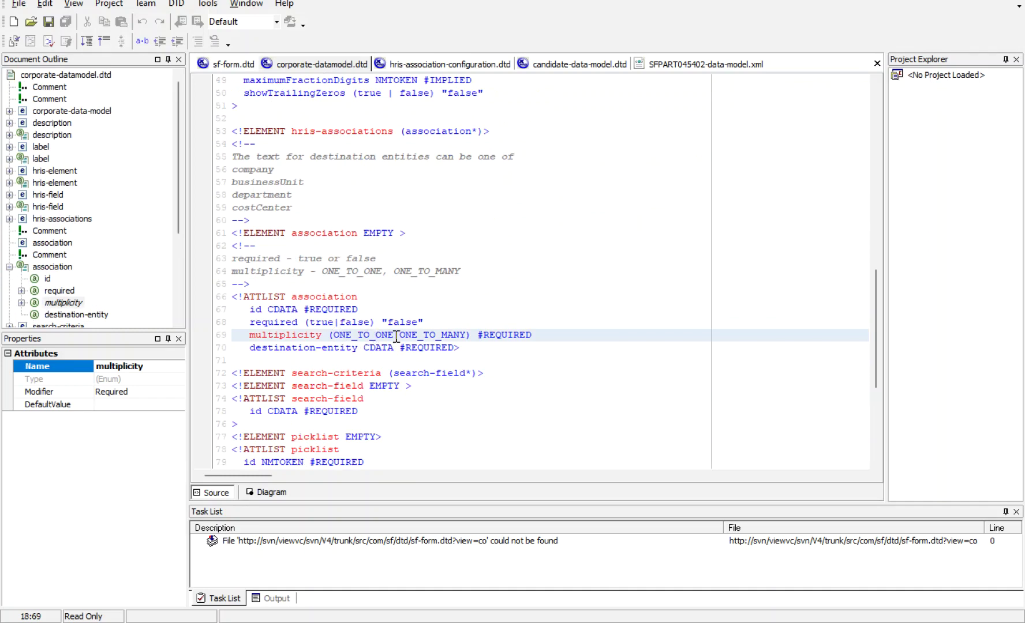
click(359, 335)
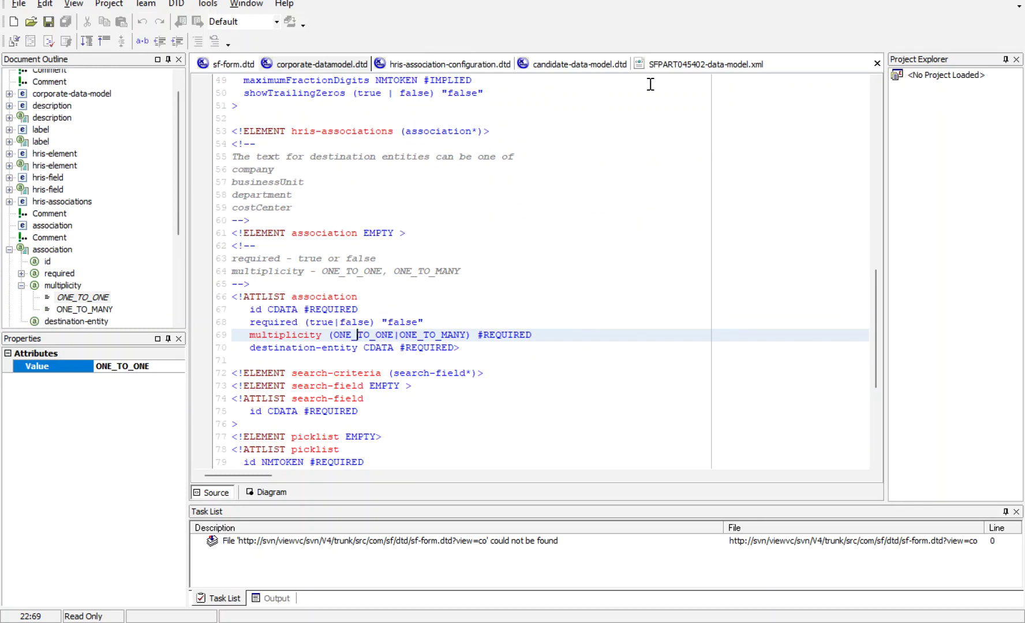
click(669, 67)
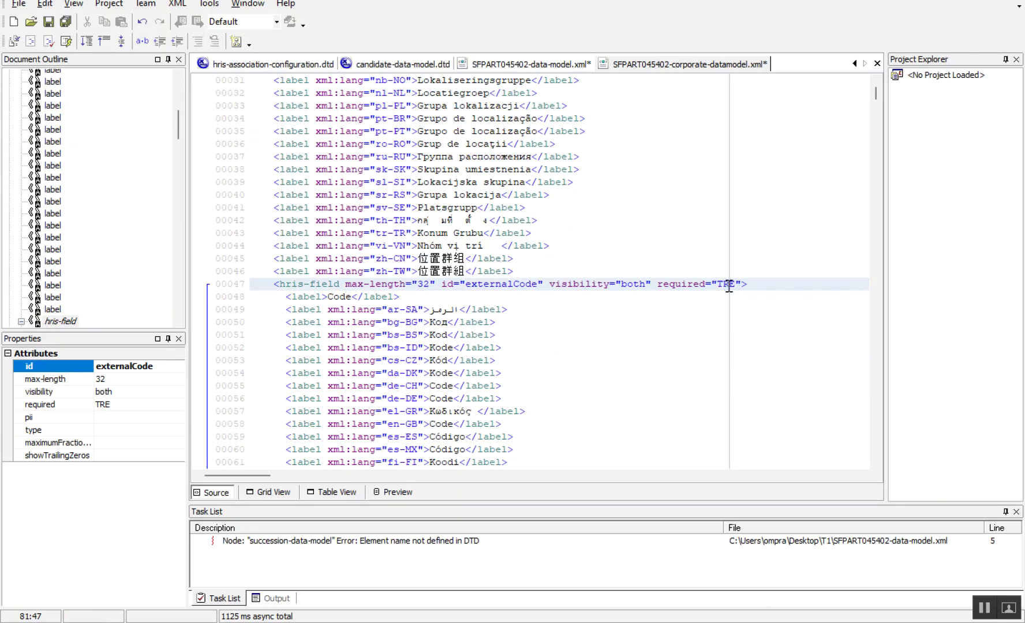
Validate the corporate data model and correct externalCode's required value from 'TRE' to 'true'.
click(178, 4)
mouse_move(206, 5)
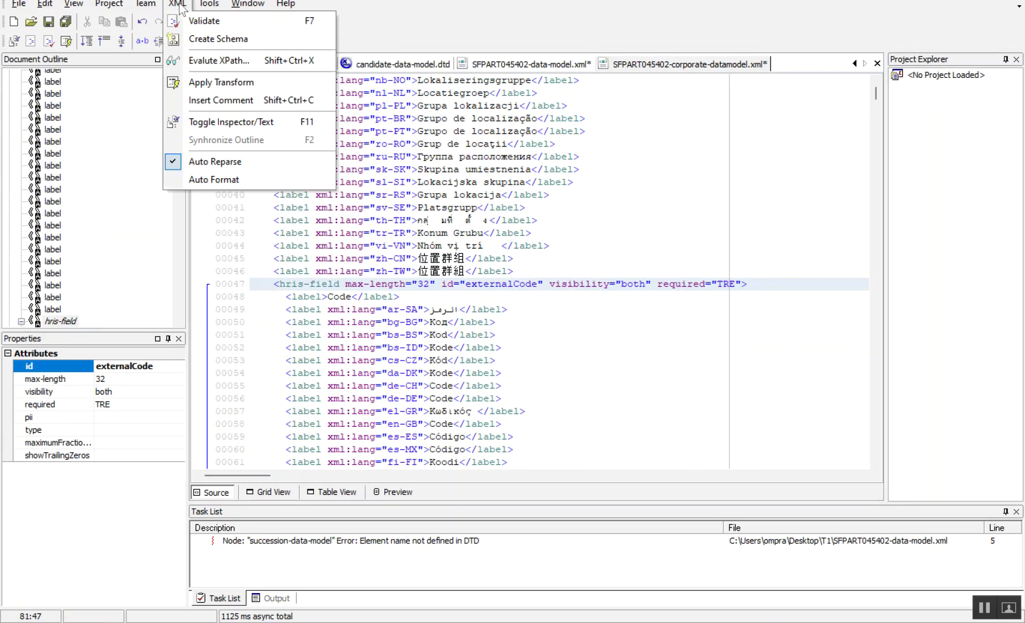
click(196, 18)
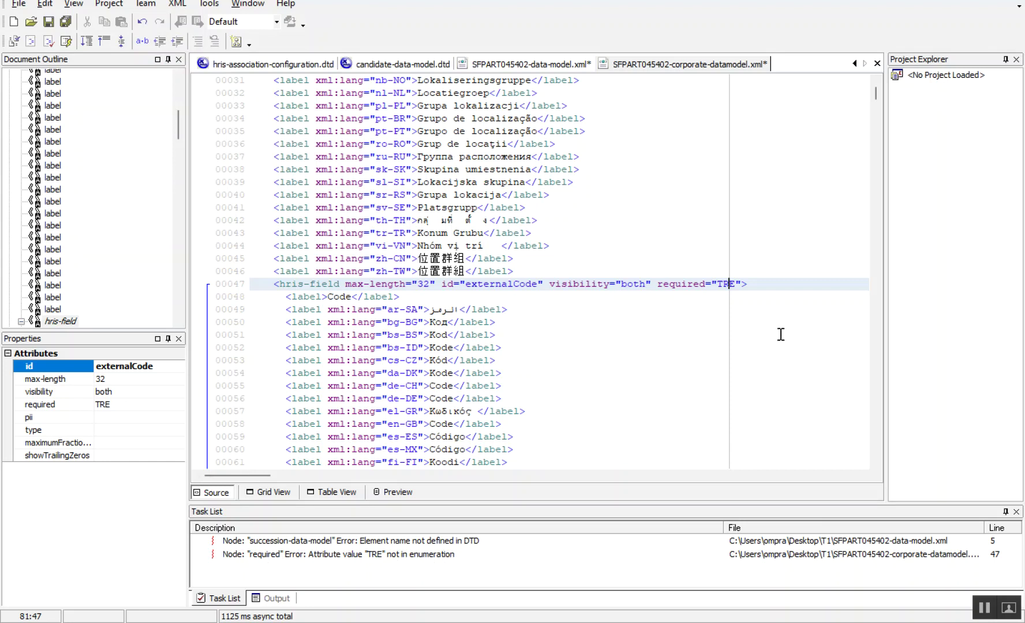
key(BackSpace)
key(BackSpace)
key(BackSpace)
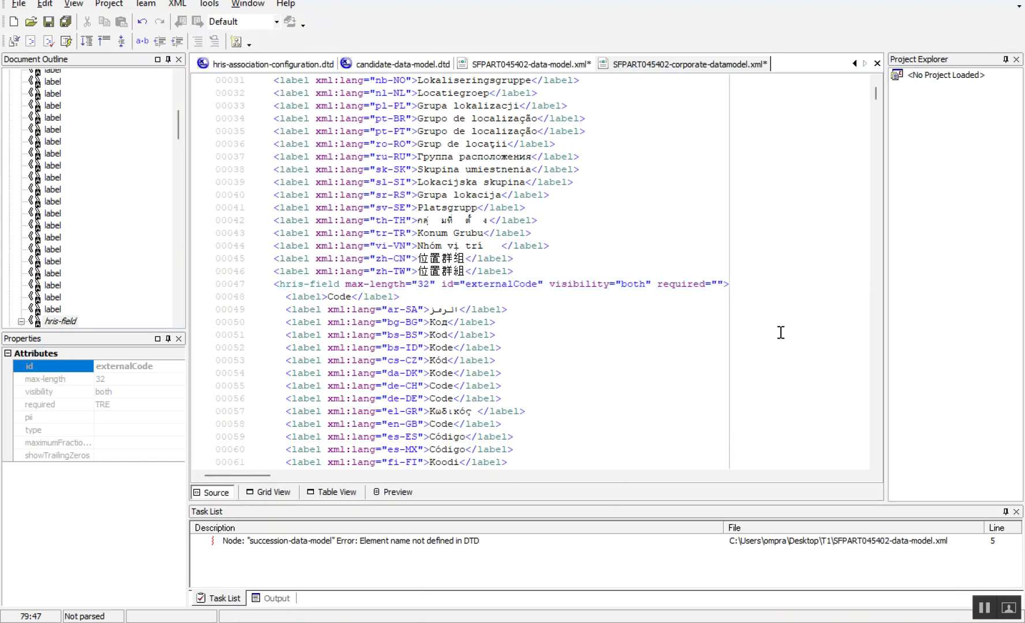
text(true)
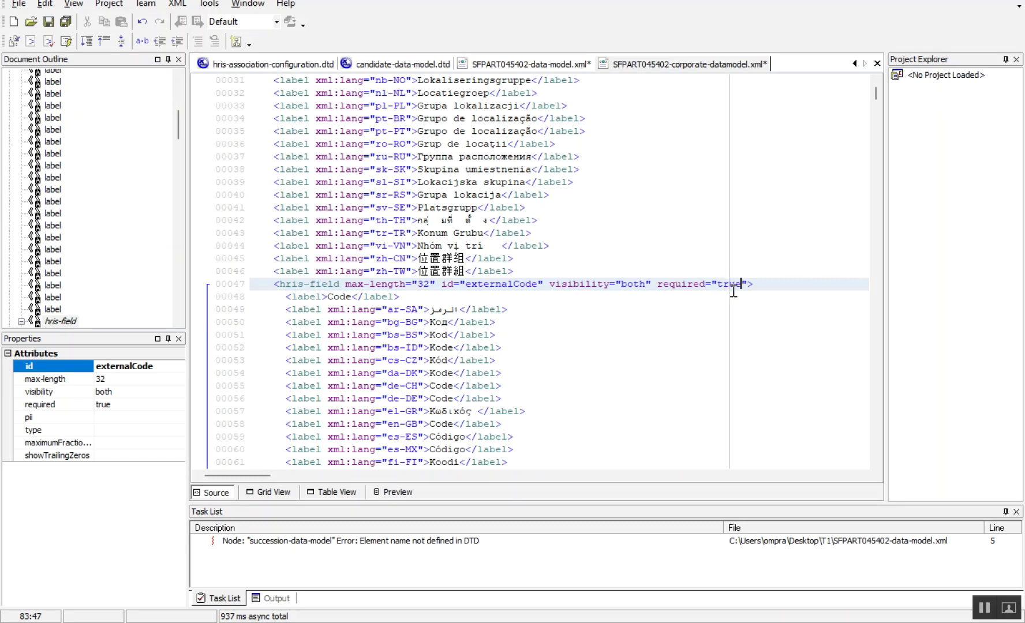
Re-validate the XML with no errors, then view candidate-data-model.dtd.
click(178, 5)
click(203, 22)
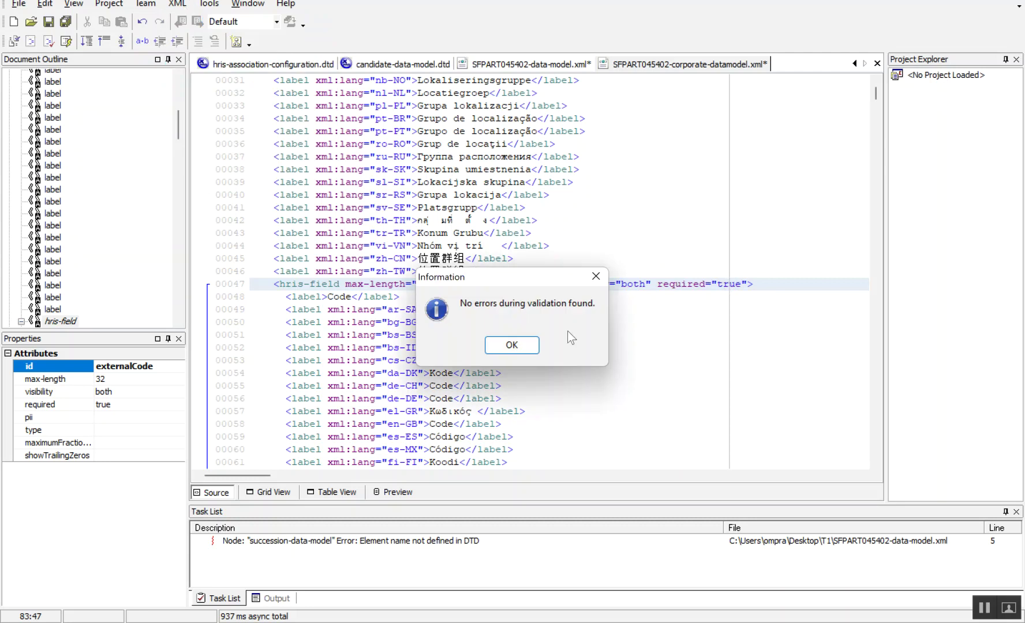
click(522, 345)
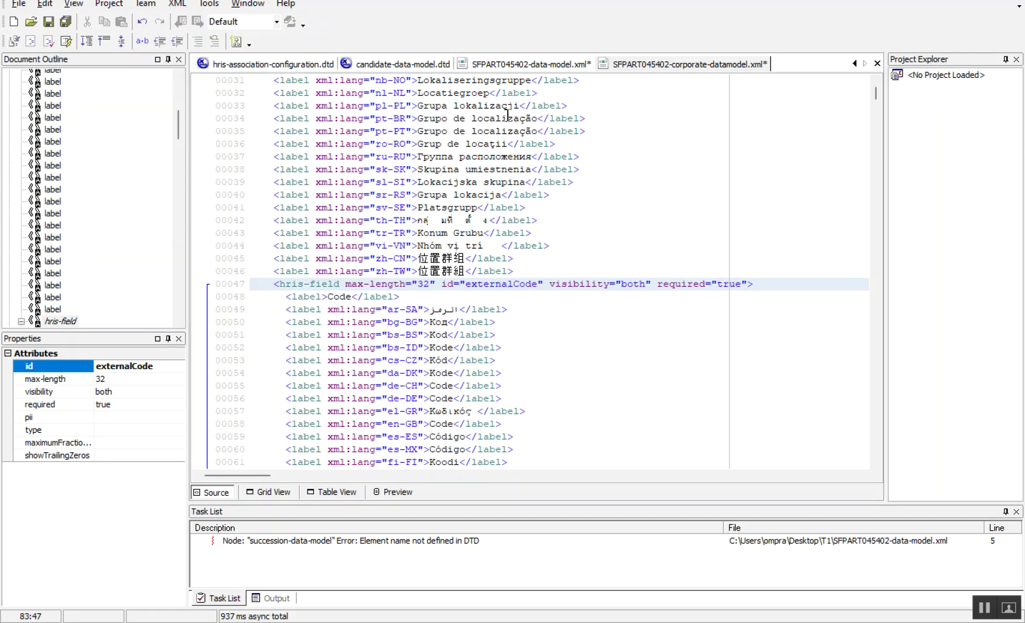
click(427, 67)
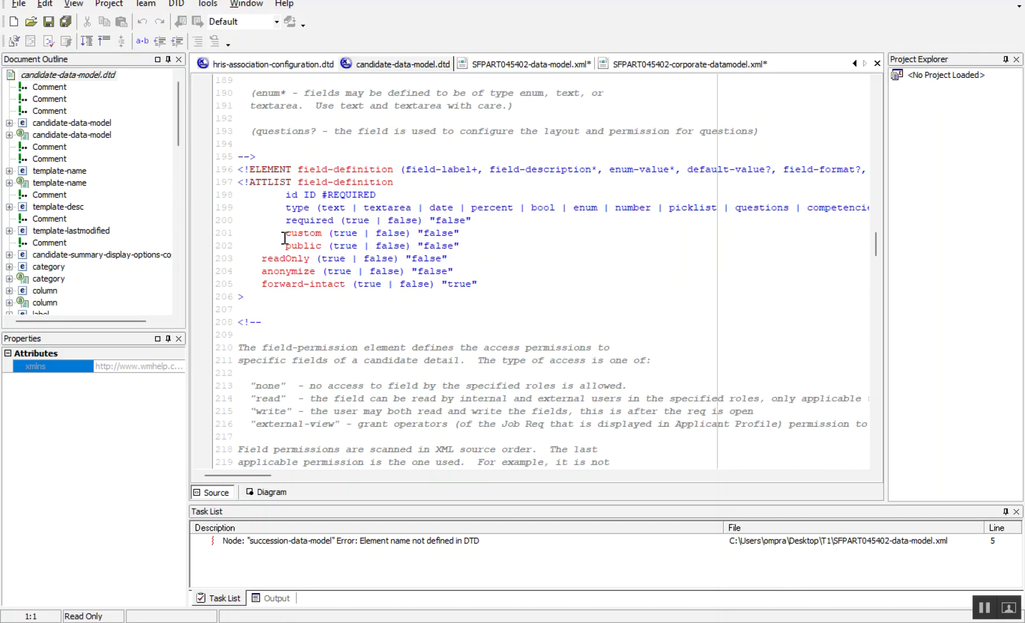
drag(284, 237, 477, 234)
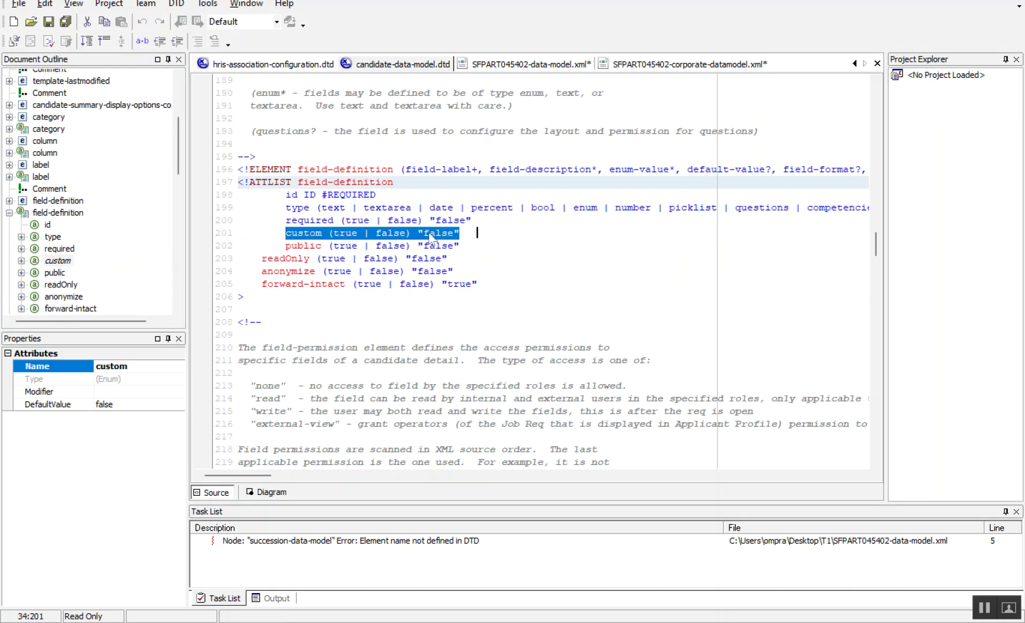
click(297, 249)
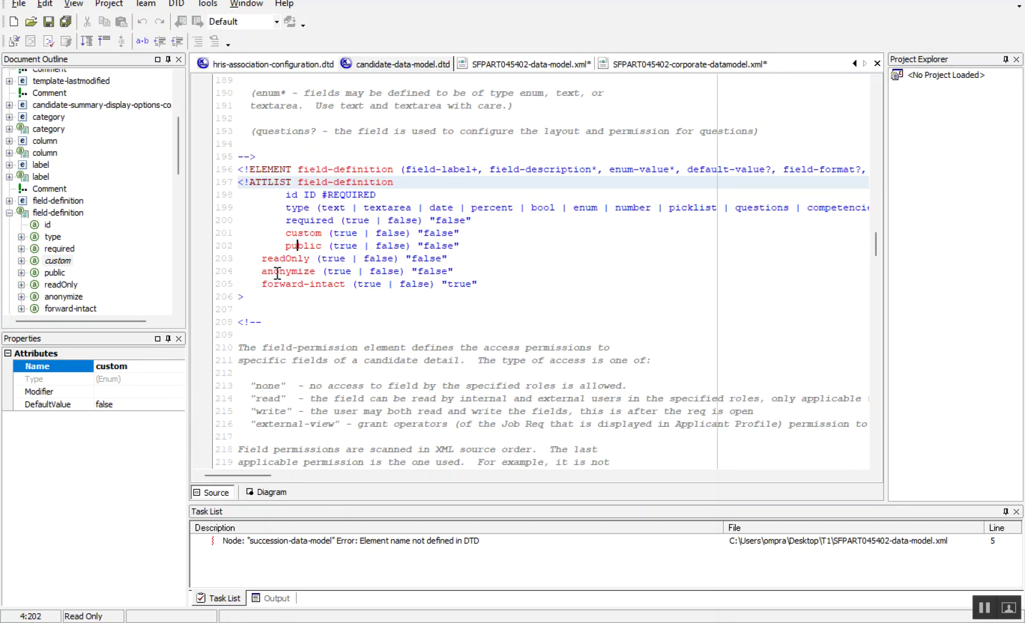
scroll(548, 292, up, 20)
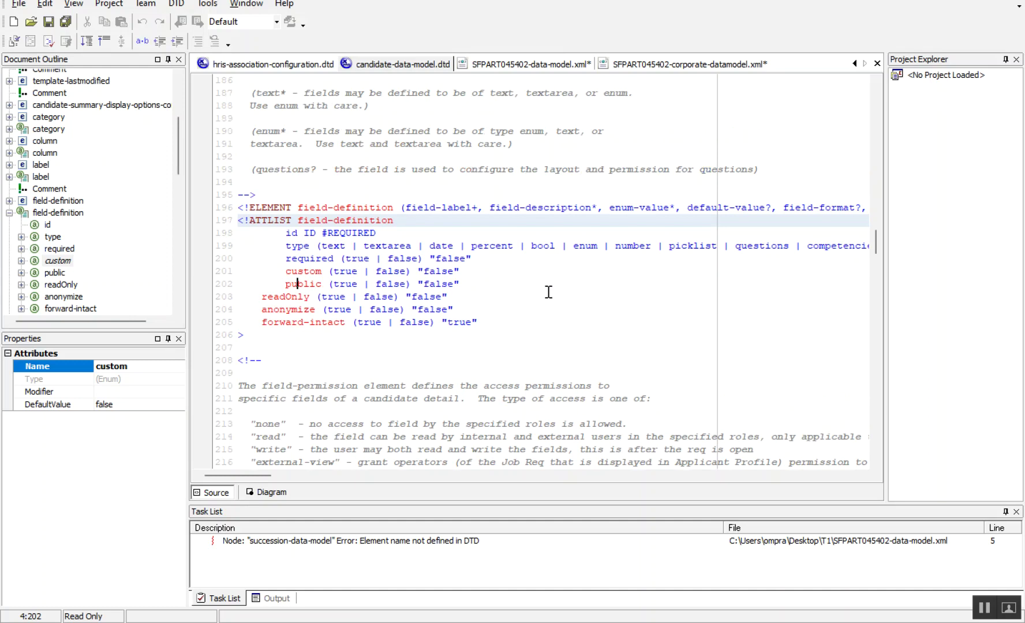
scroll(548, 292, up, 14)
scroll(548, 292, down, 13)
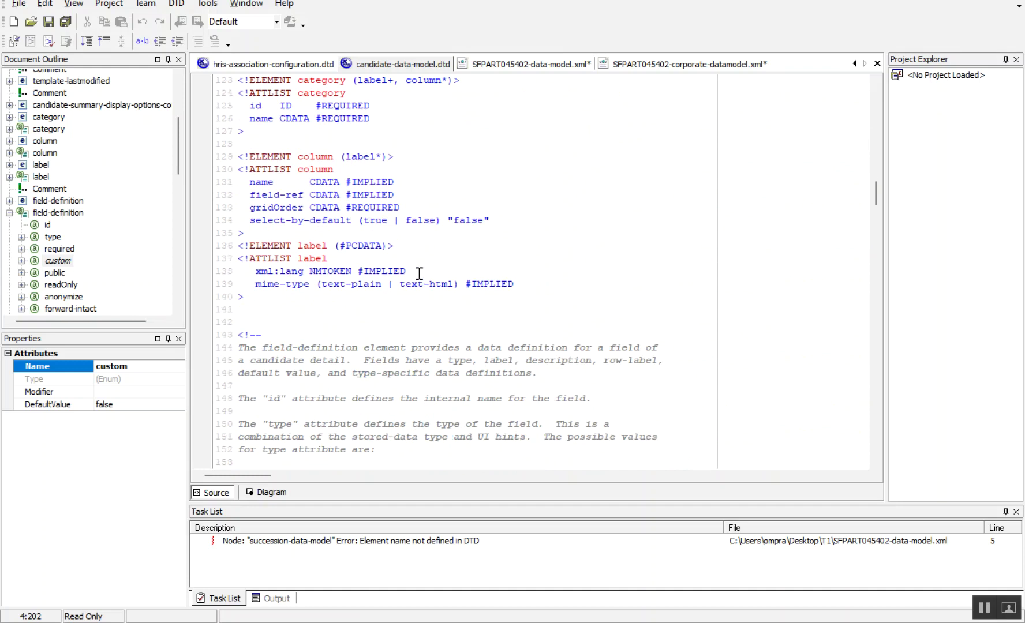